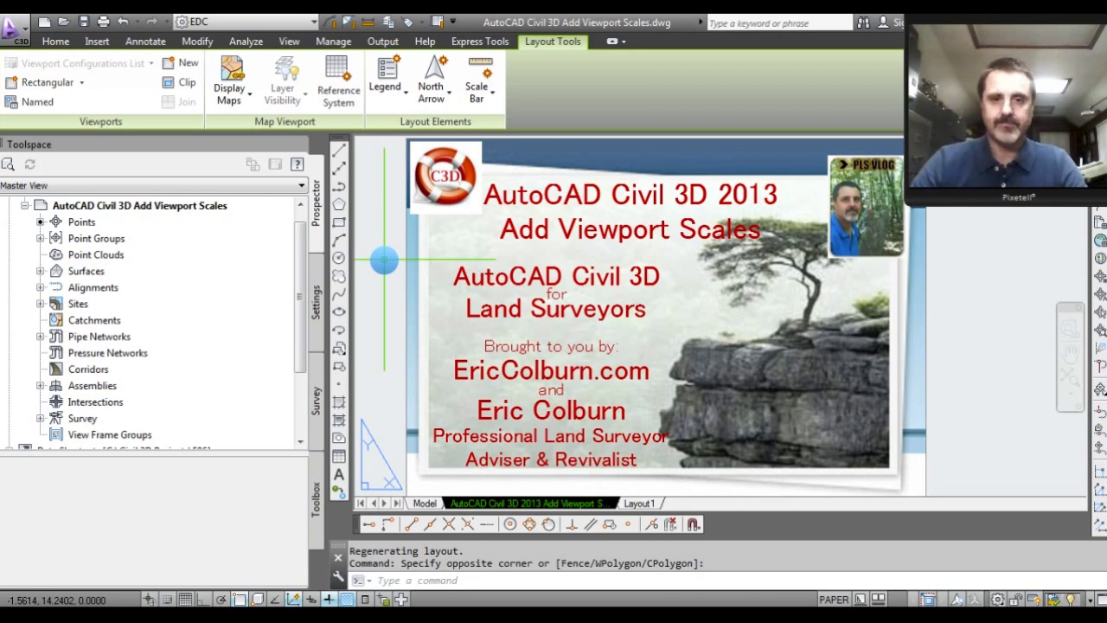
# Step: Switch to Layout1 and set its viewport scale to 1" = 500'
pyautogui.click(651, 502)
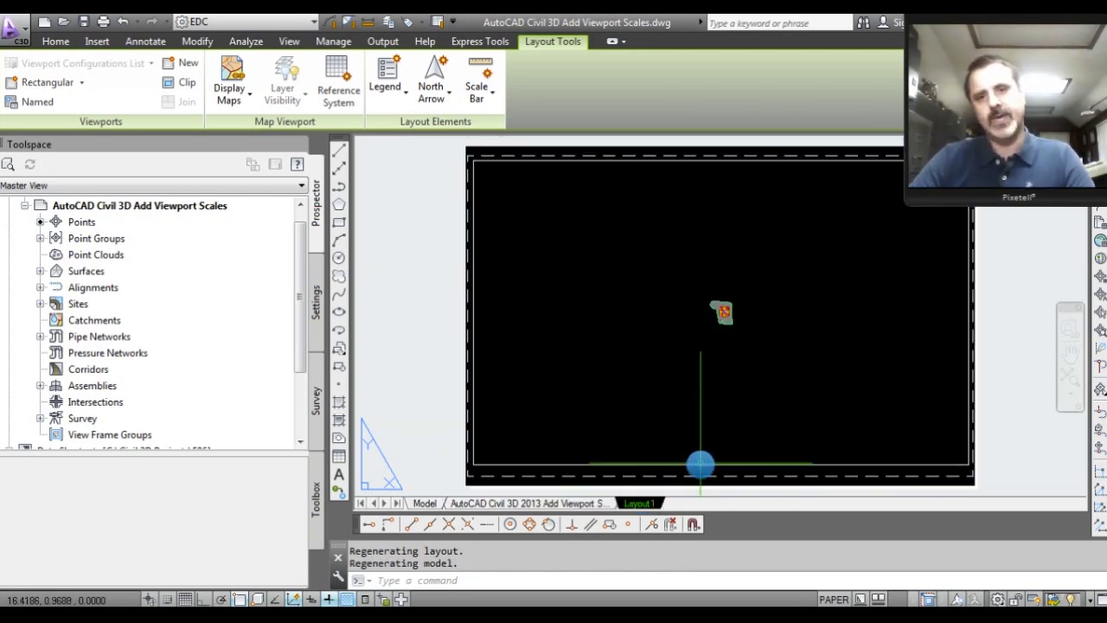
pyautogui.click(696, 465)
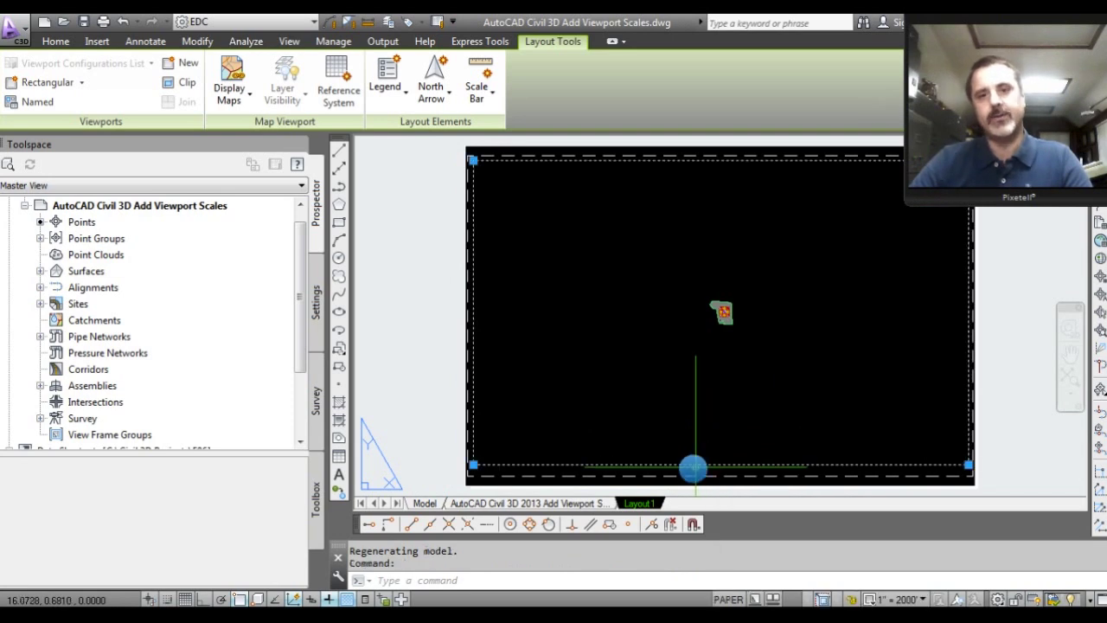
pyautogui.click(923, 601)
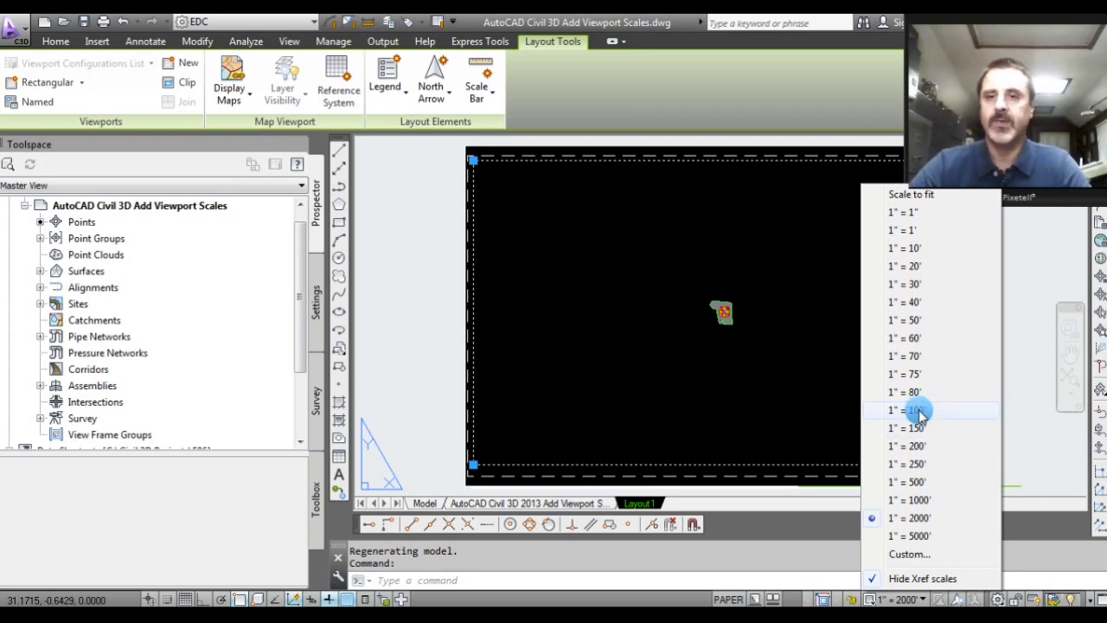
pyautogui.click(917, 484)
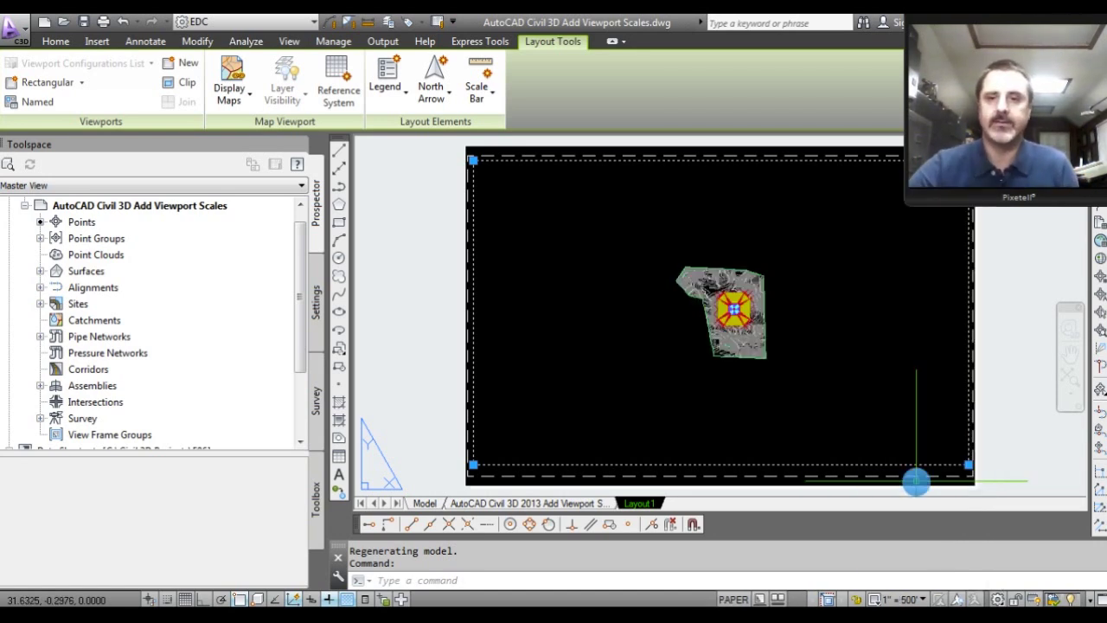
pyautogui.click(925, 597)
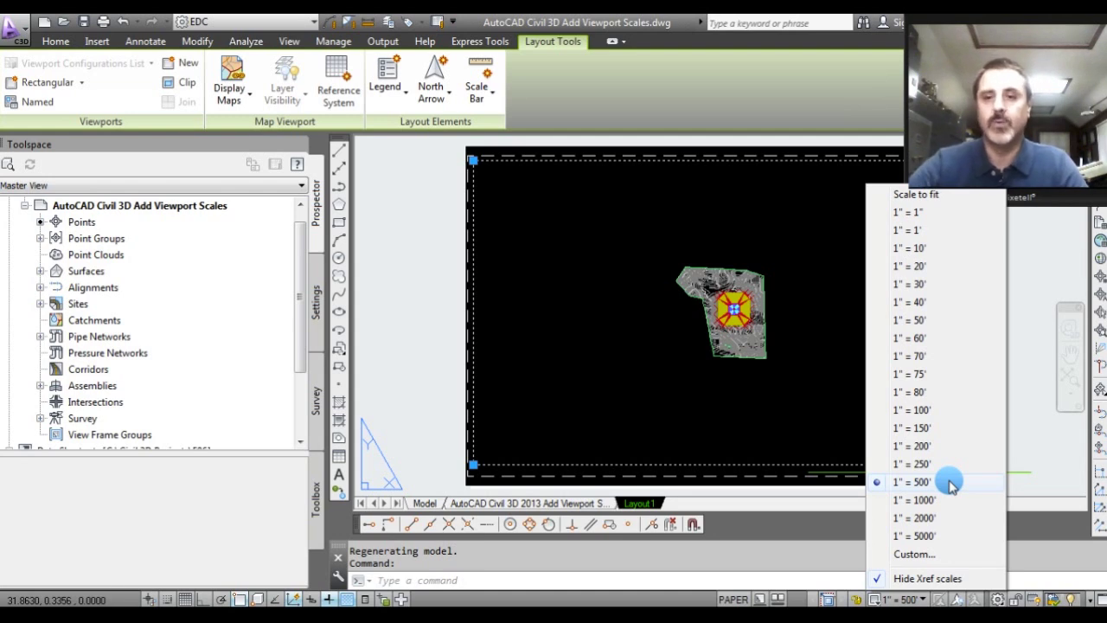
# Step: In Edit Drawing Scales, inspect how the 1" = 150' scale is defined, changing nothing
pyautogui.click(927, 554)
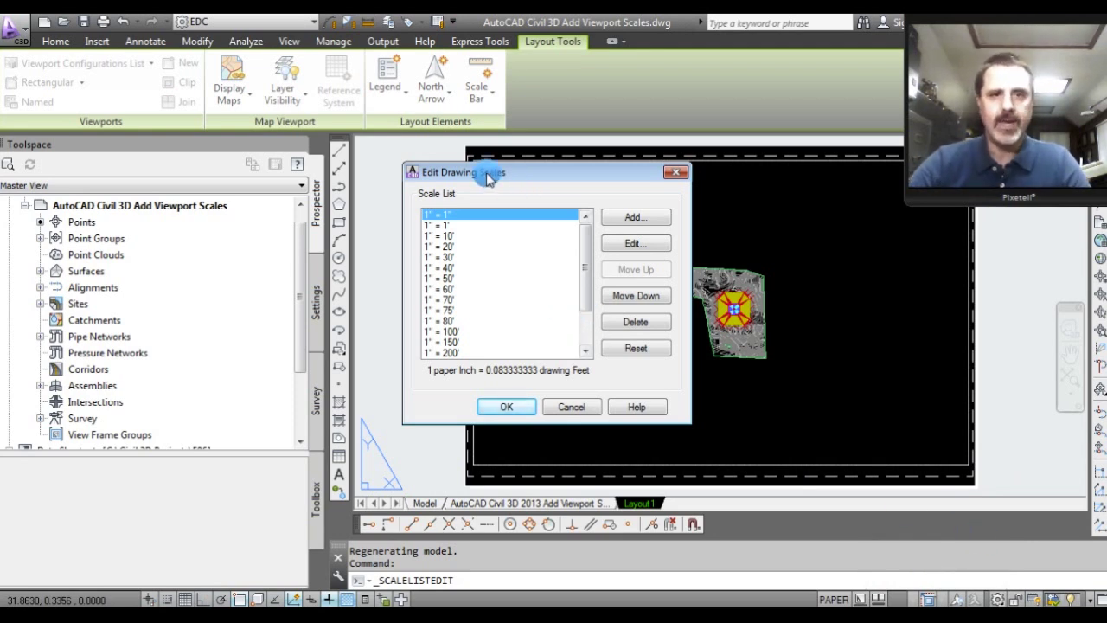
pyautogui.moveTo(523, 179); pyautogui.dragTo(614, 190)
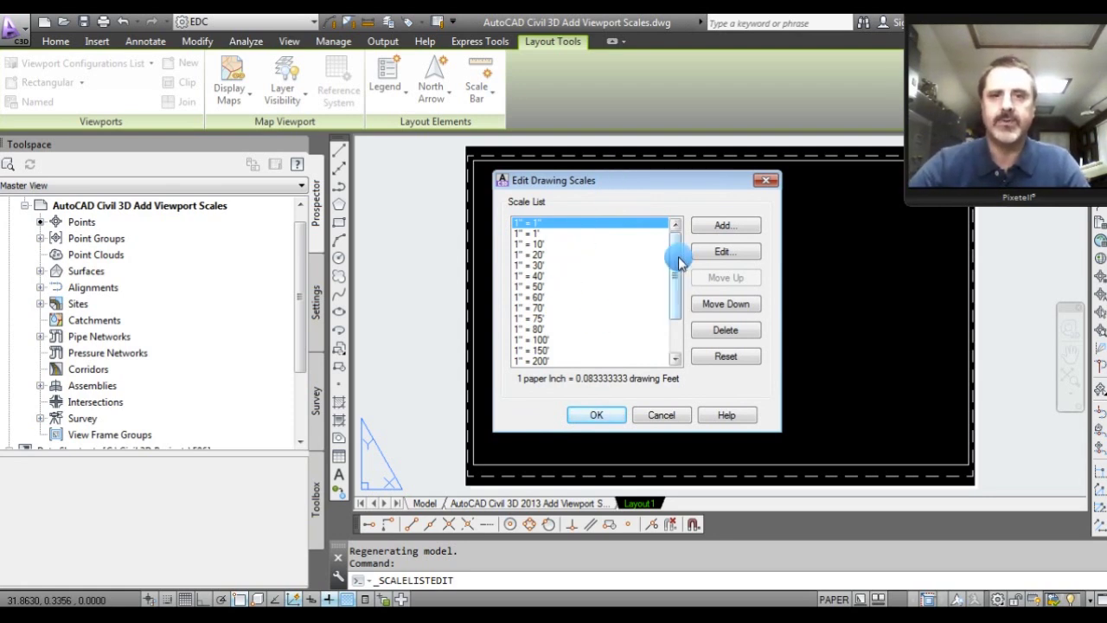
pyautogui.moveTo(680, 257); pyautogui.dragTo(680, 316)
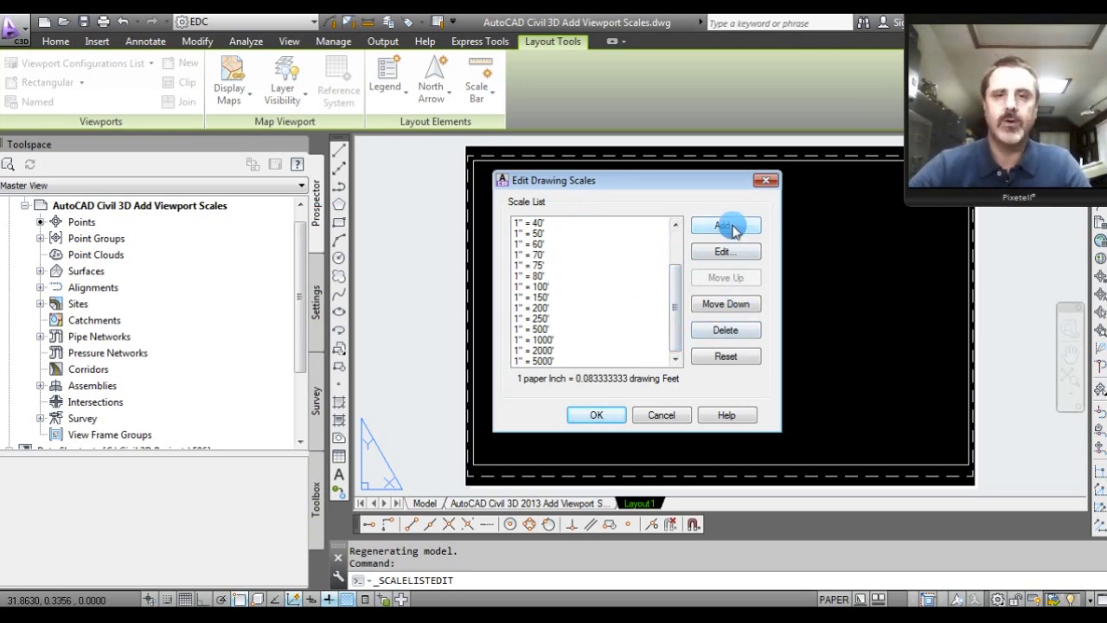
pyautogui.click(529, 296)
pyautogui.click(722, 253)
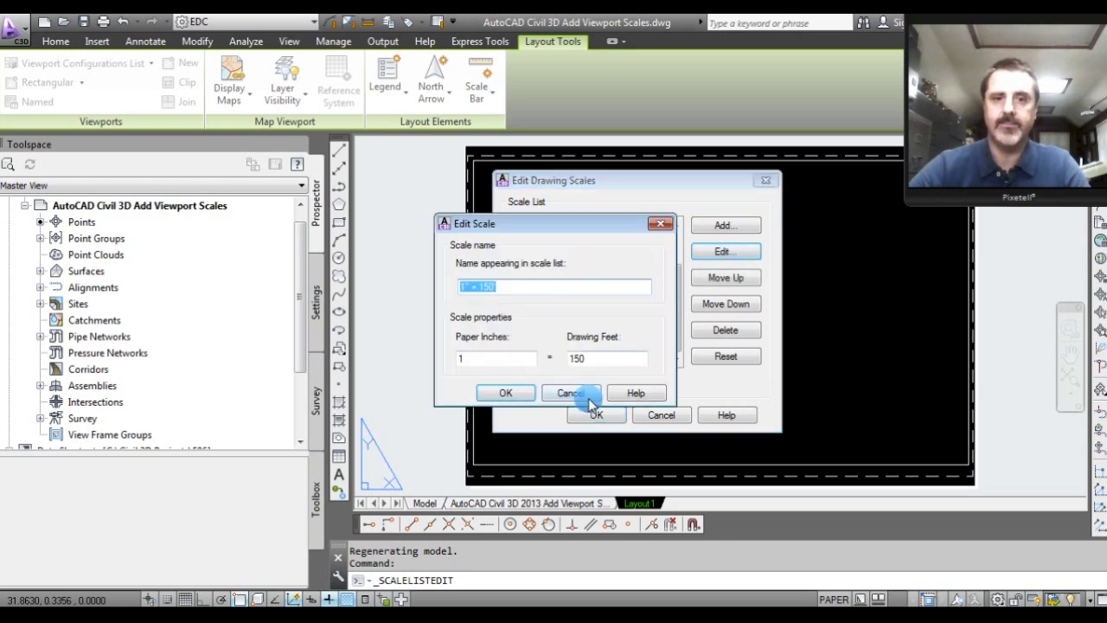
pyautogui.click(581, 394)
# Step: Add a scale named 1" = 400' with 1 paper unit to 400 drawing units
pyautogui.click(726, 224)
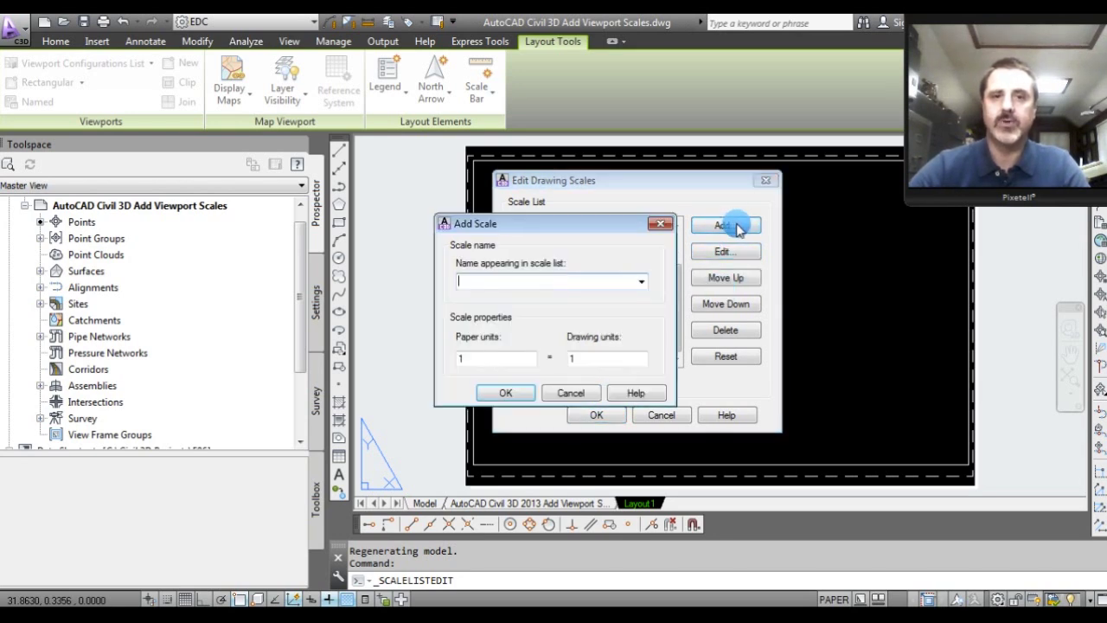
pyautogui.write('1')
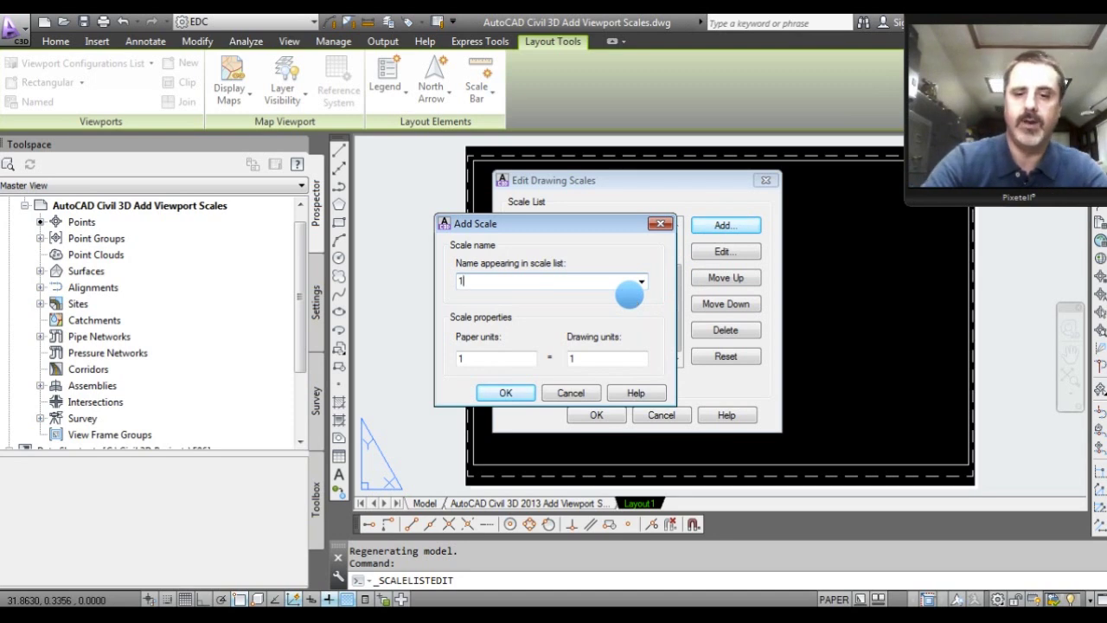
pyautogui.write('" = 400\'')
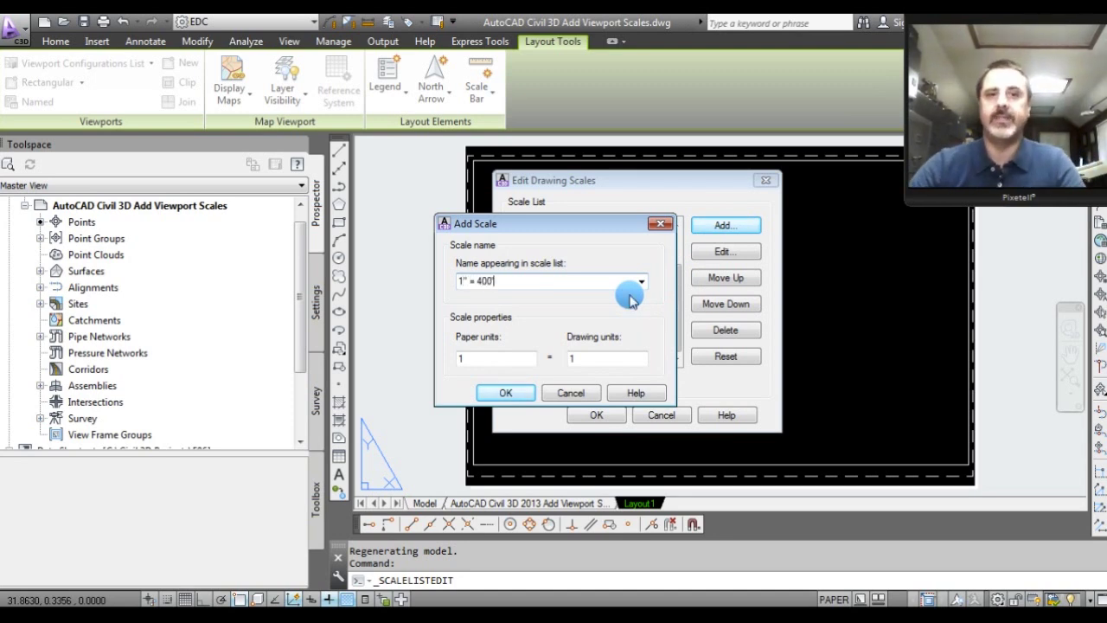
pyautogui.click(520, 358)
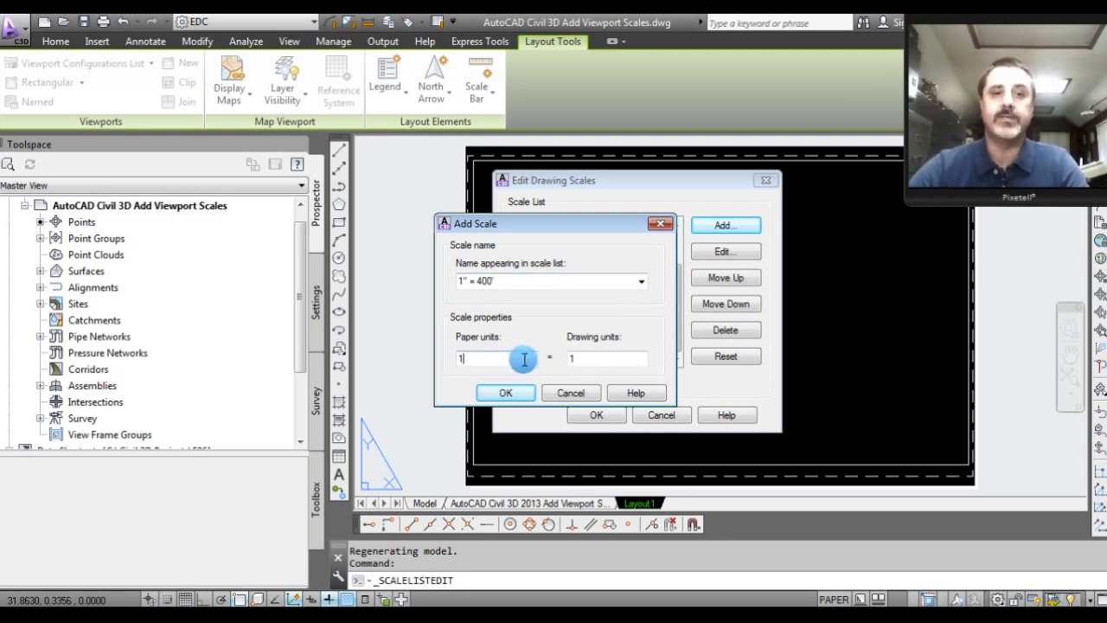
pyautogui.click(605, 358)
pyautogui.press('BackSpace')
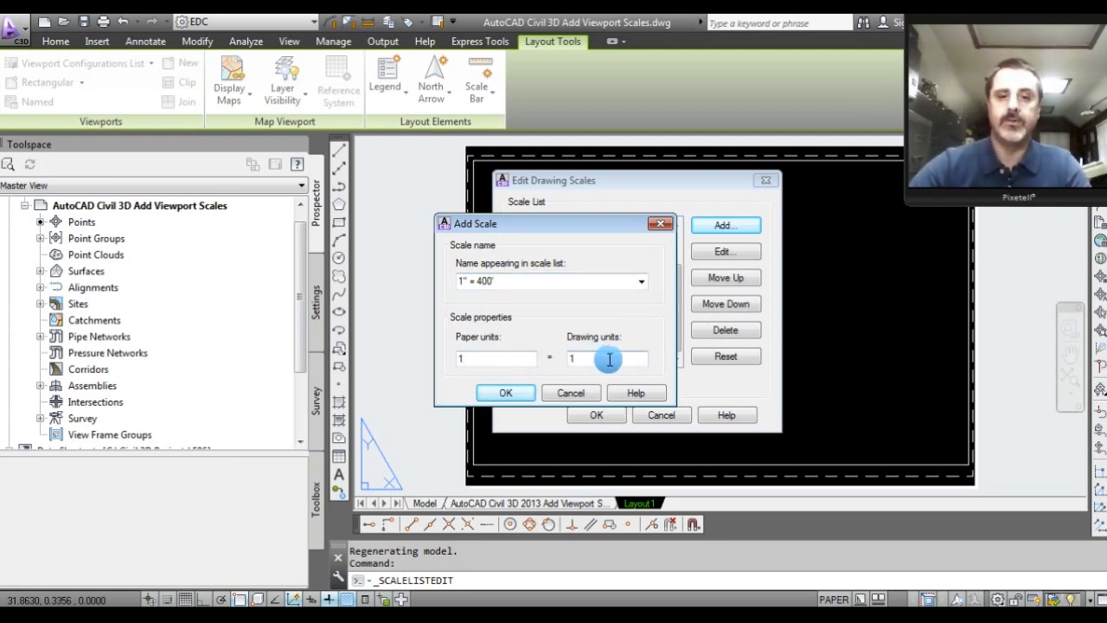
pyautogui.write('400')
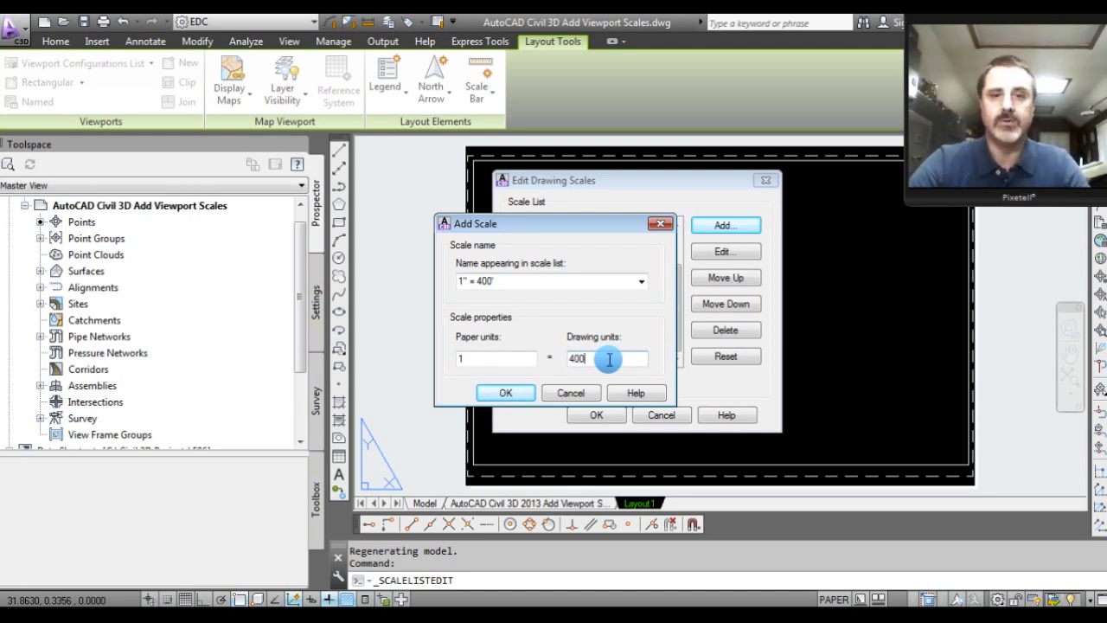
pyautogui.click(506, 393)
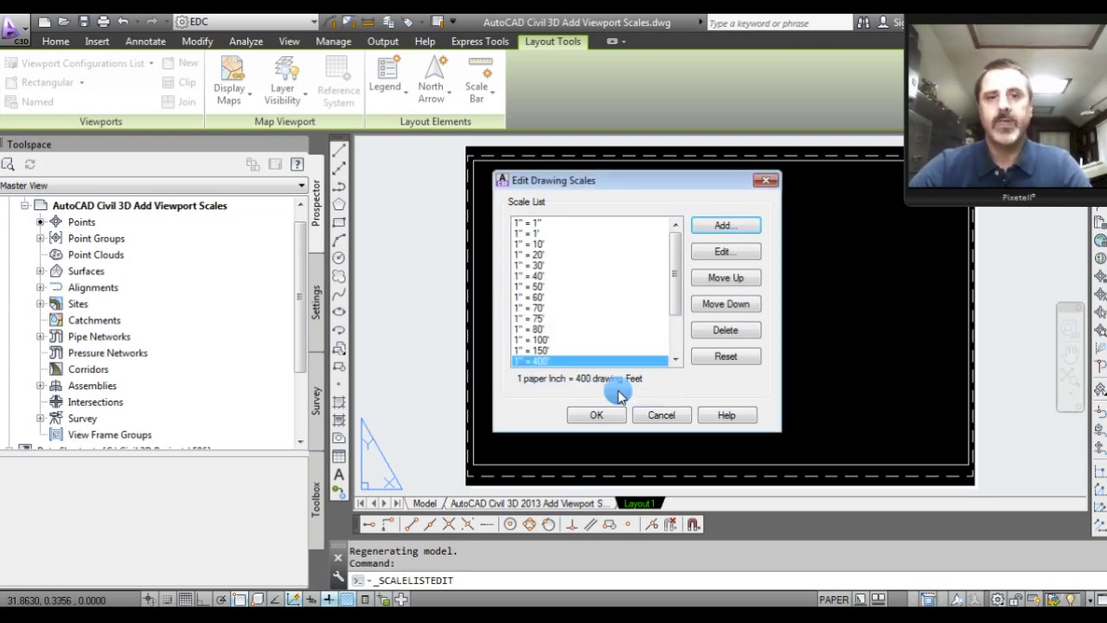
pyautogui.moveTo(672, 277); pyautogui.dragTo(672, 297)
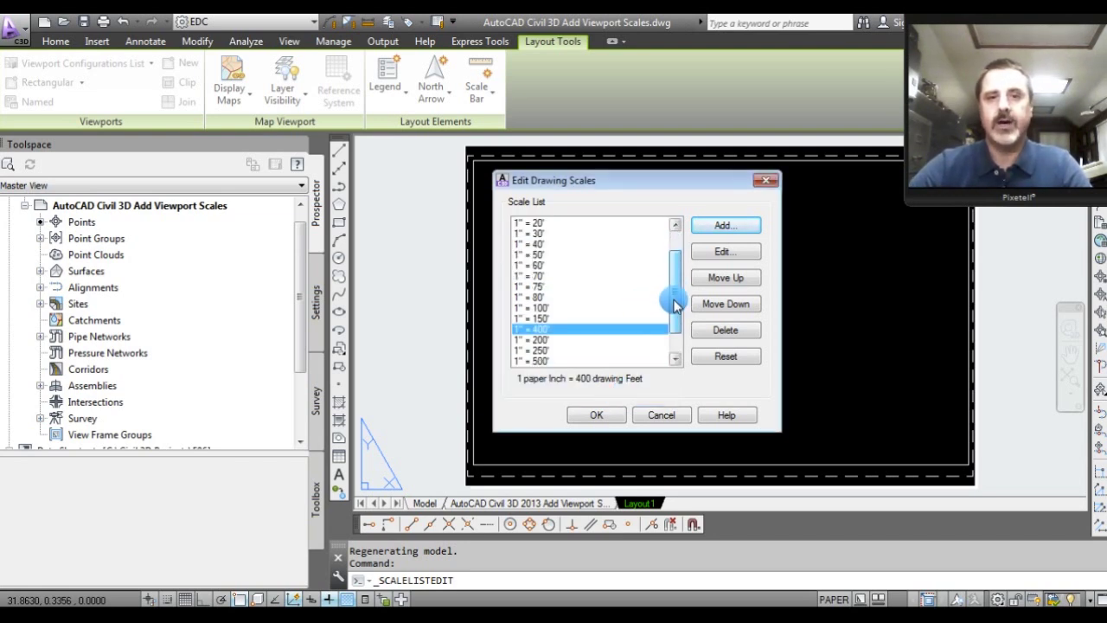
pyautogui.click(613, 417)
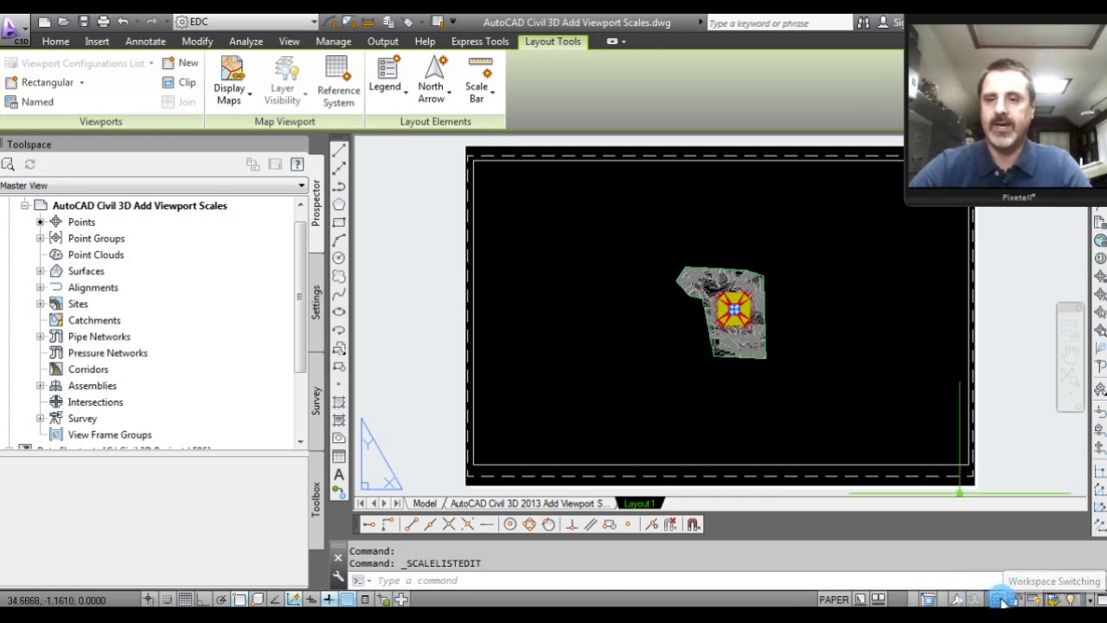
# Step: Move 1" = 400' down two places in the scale list, below 1" = 250'
pyautogui.click(882, 465)
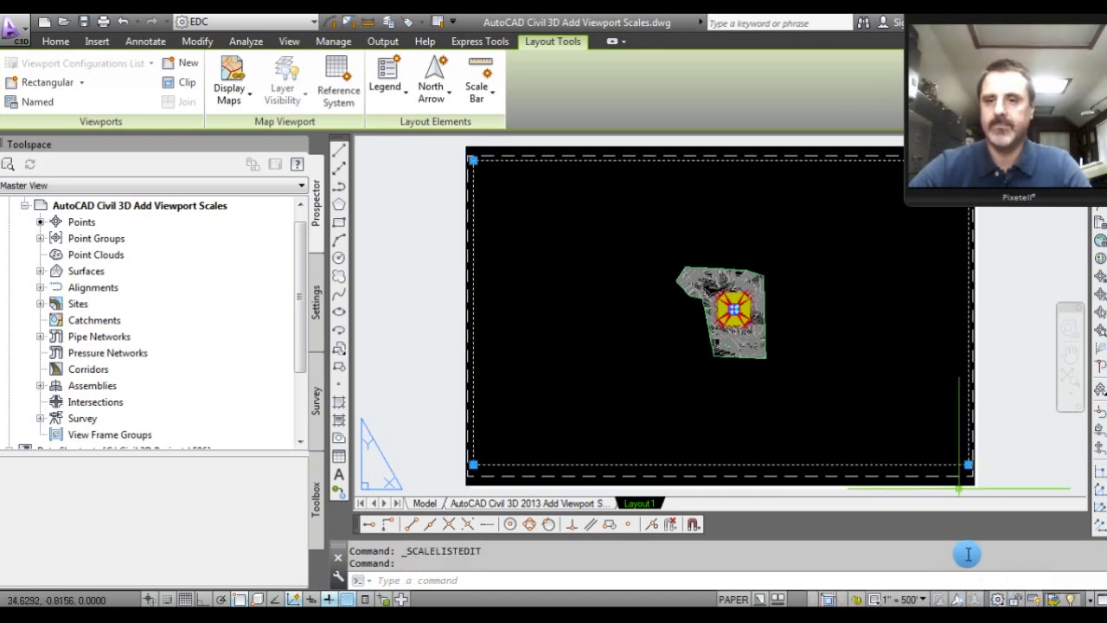
pyautogui.click(919, 599)
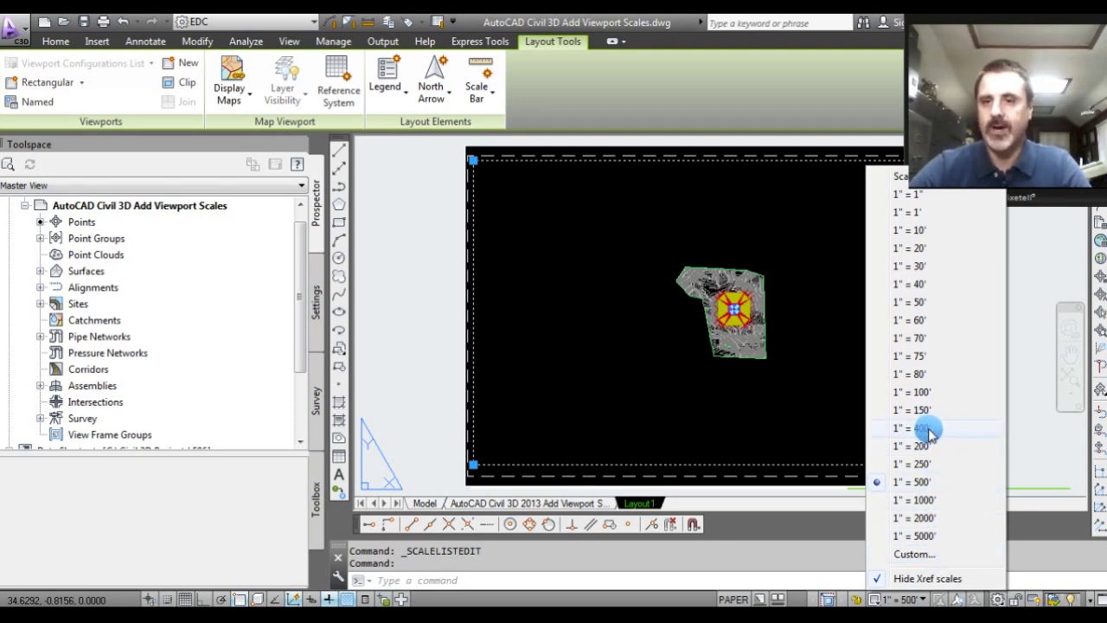
pyautogui.click(914, 554)
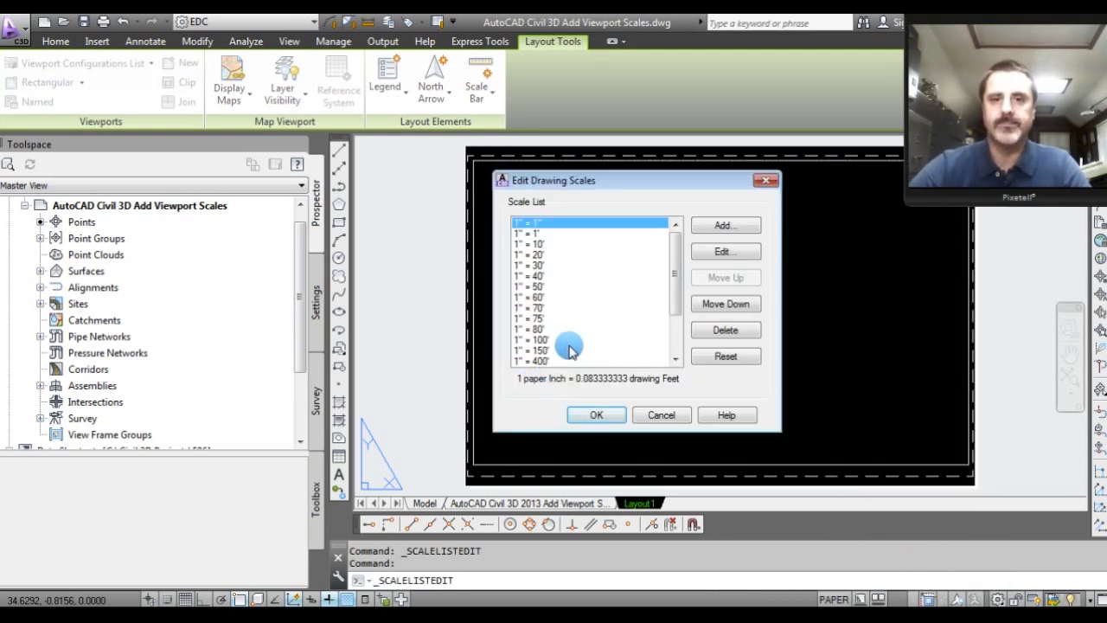
pyautogui.click(527, 361)
pyautogui.moveTo(673, 291); pyautogui.dragTo(673, 326)
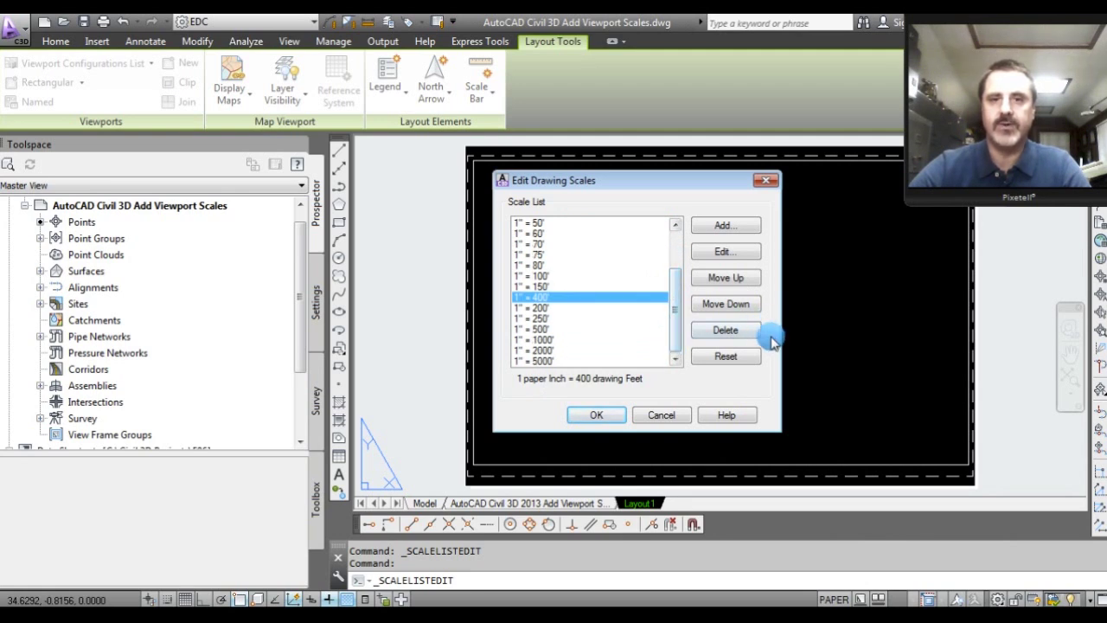
pyautogui.click(735, 306)
pyautogui.click(735, 305)
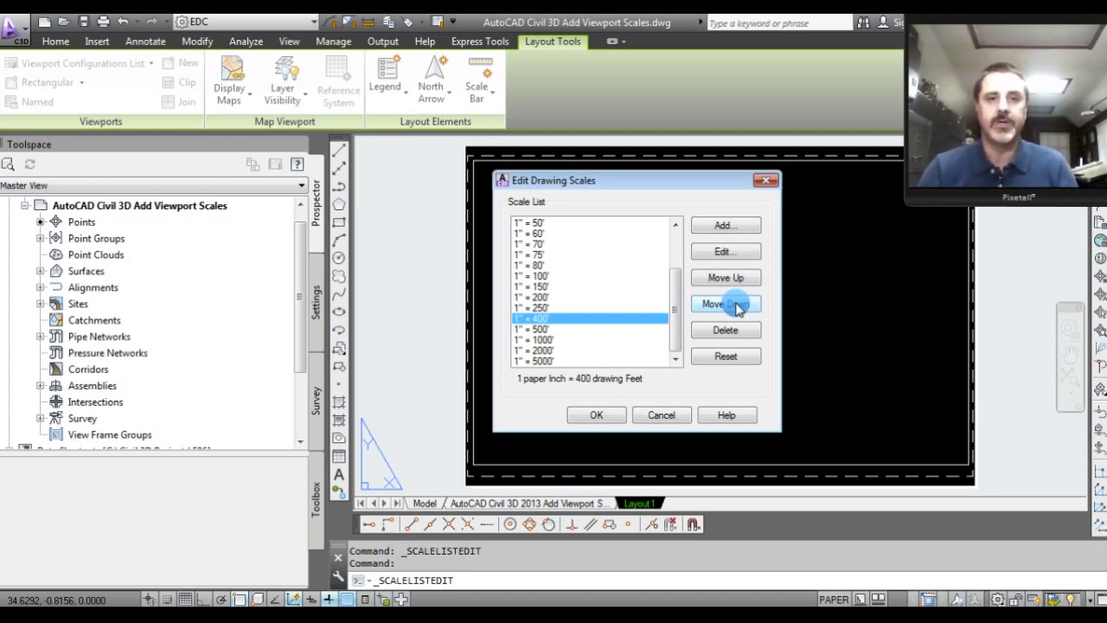
pyautogui.click(599, 415)
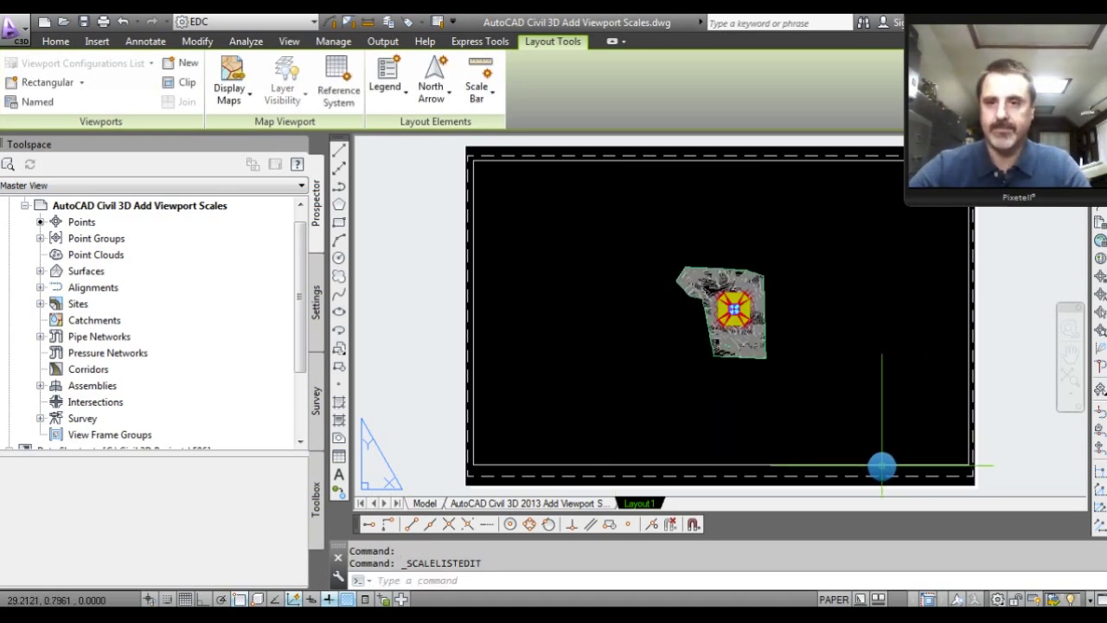
# Step: Set the Layout1 viewport to 1" = 400', then reopen Edit Drawing Scales to review
pyautogui.click(882, 467)
pyautogui.click(922, 601)
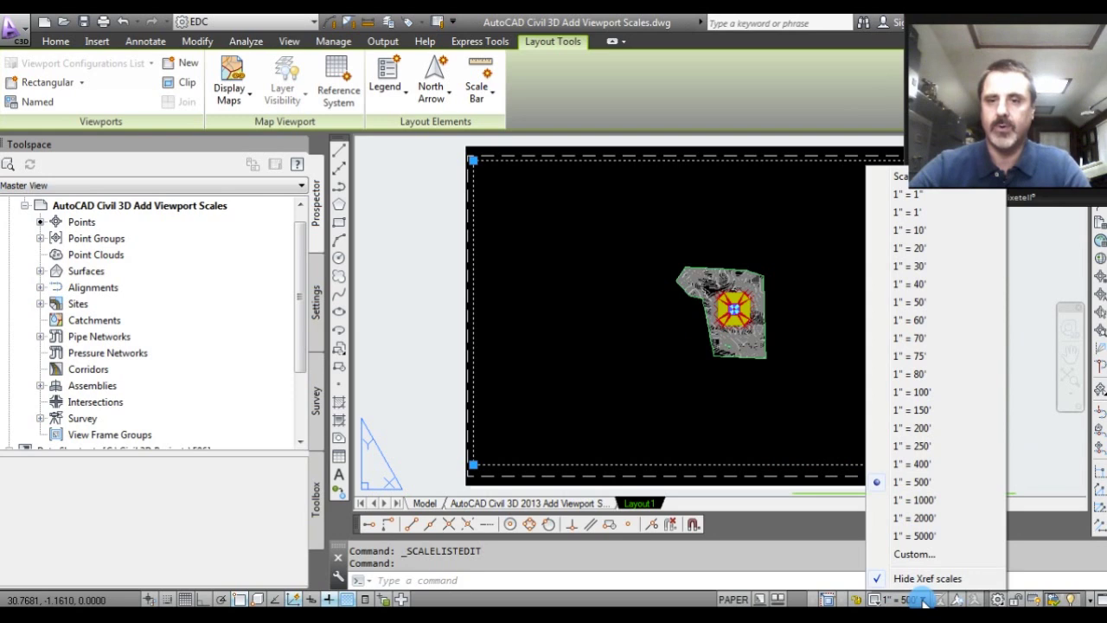
pyautogui.click(926, 464)
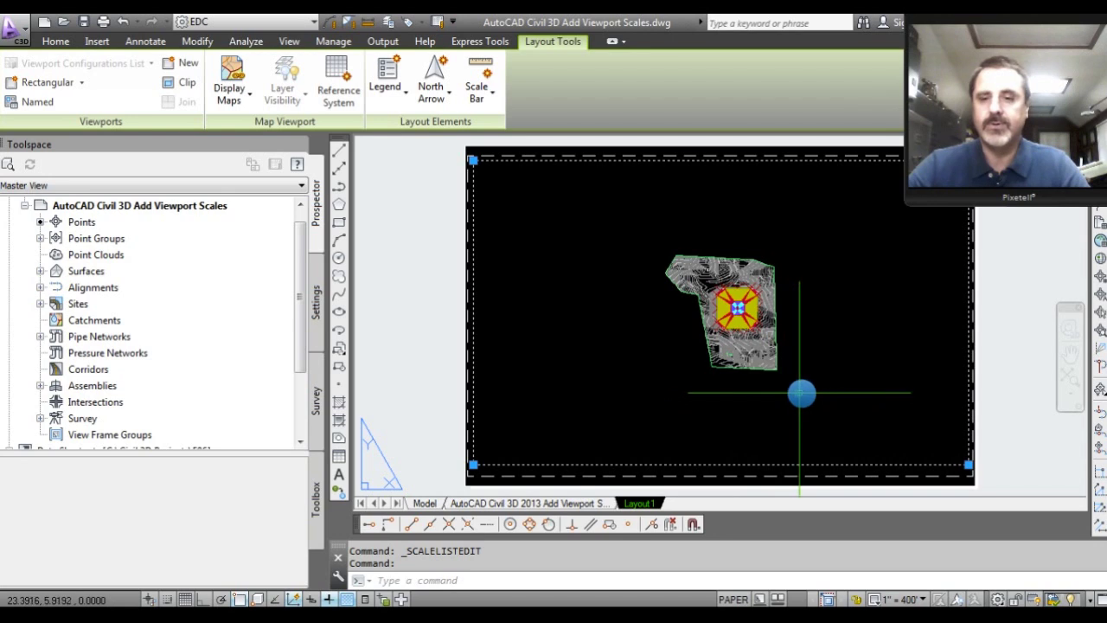
pyautogui.click(908, 600)
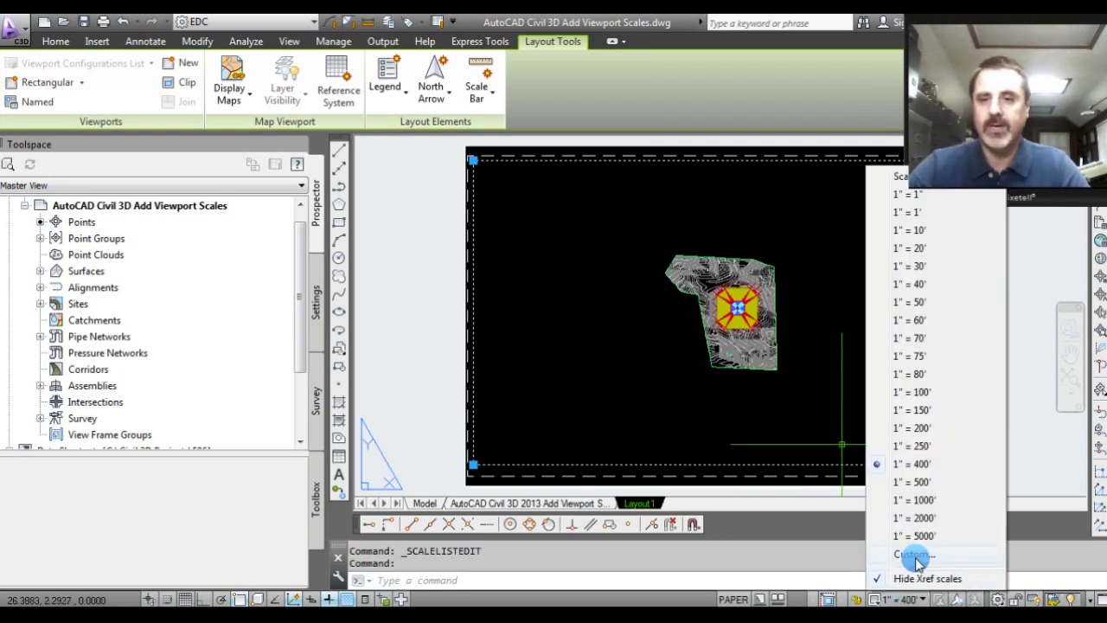
pyautogui.click(917, 558)
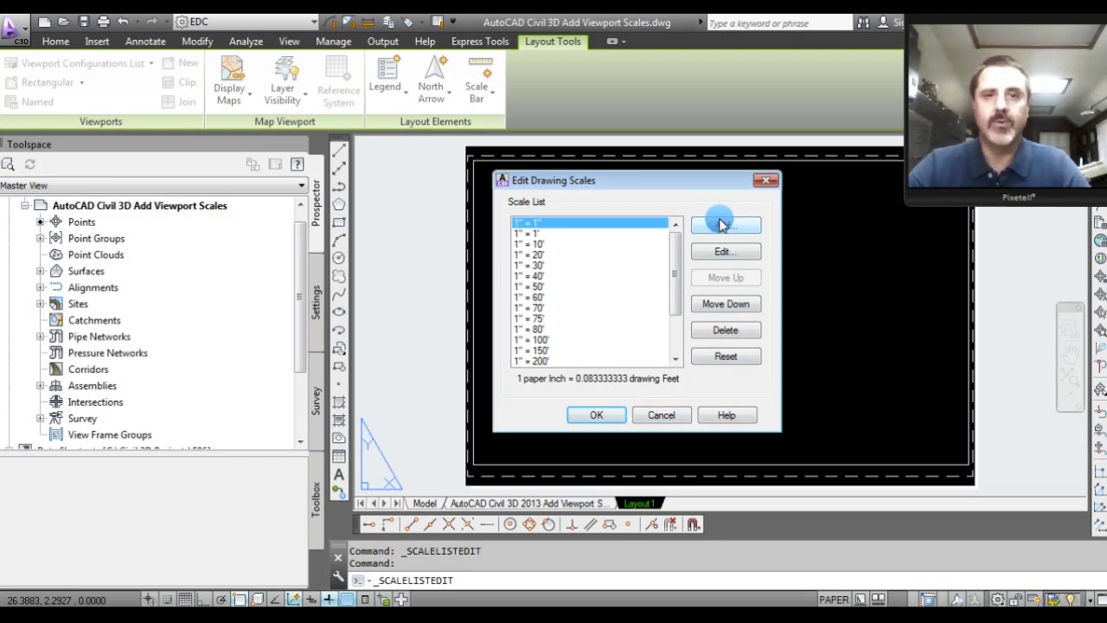
# Step: Cancel Edit Drawing Scales and go back to the title-page layout tab
pyautogui.click(666, 416)
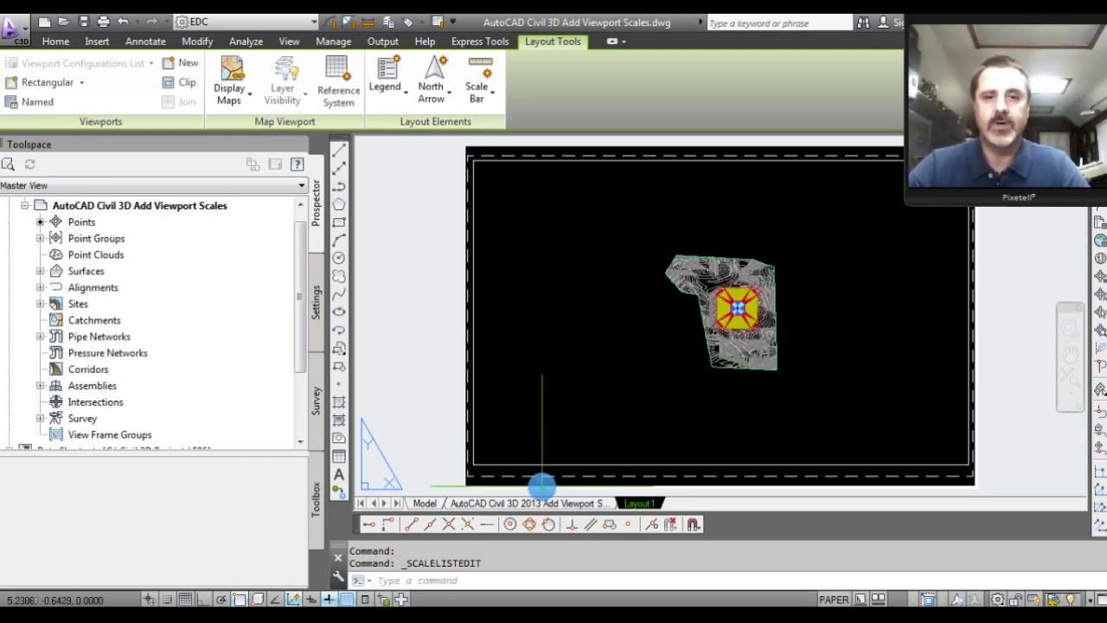
pyautogui.click(535, 502)
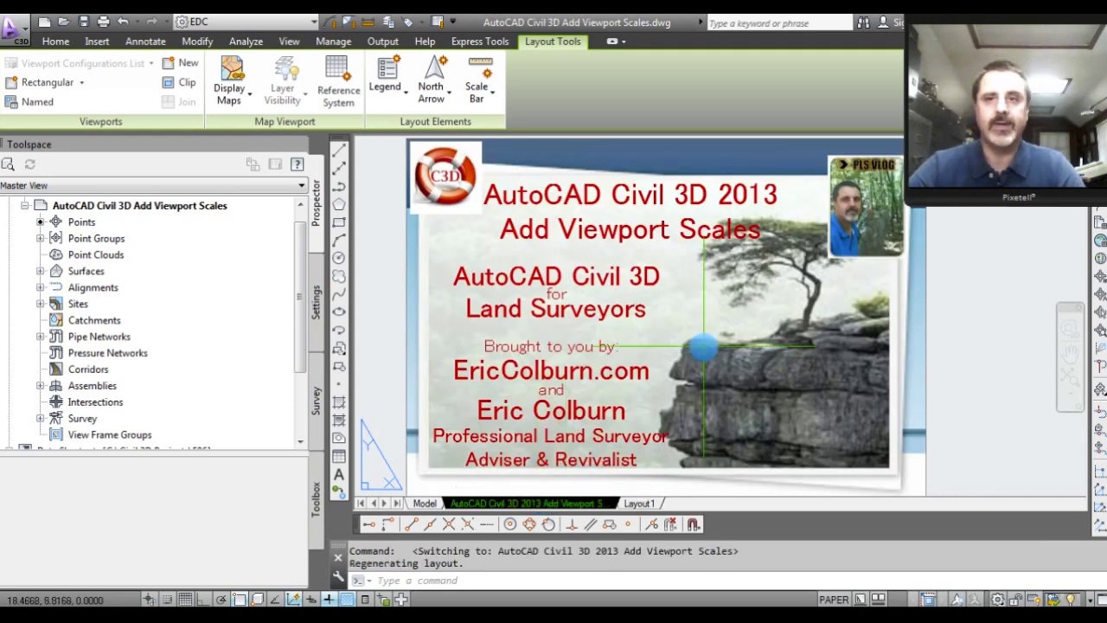